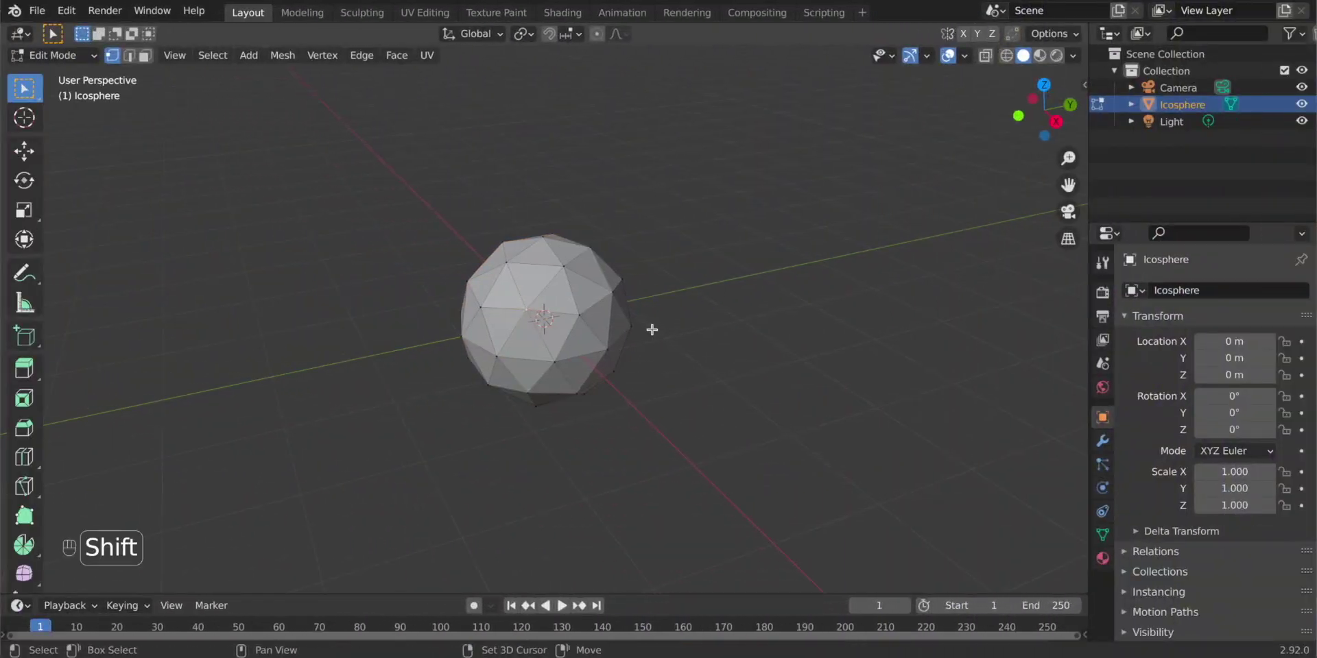
Step: Select all icosphere vertices with a similar amount of adjacent faces and scale them inward to form a spiky star
key(shift+g)
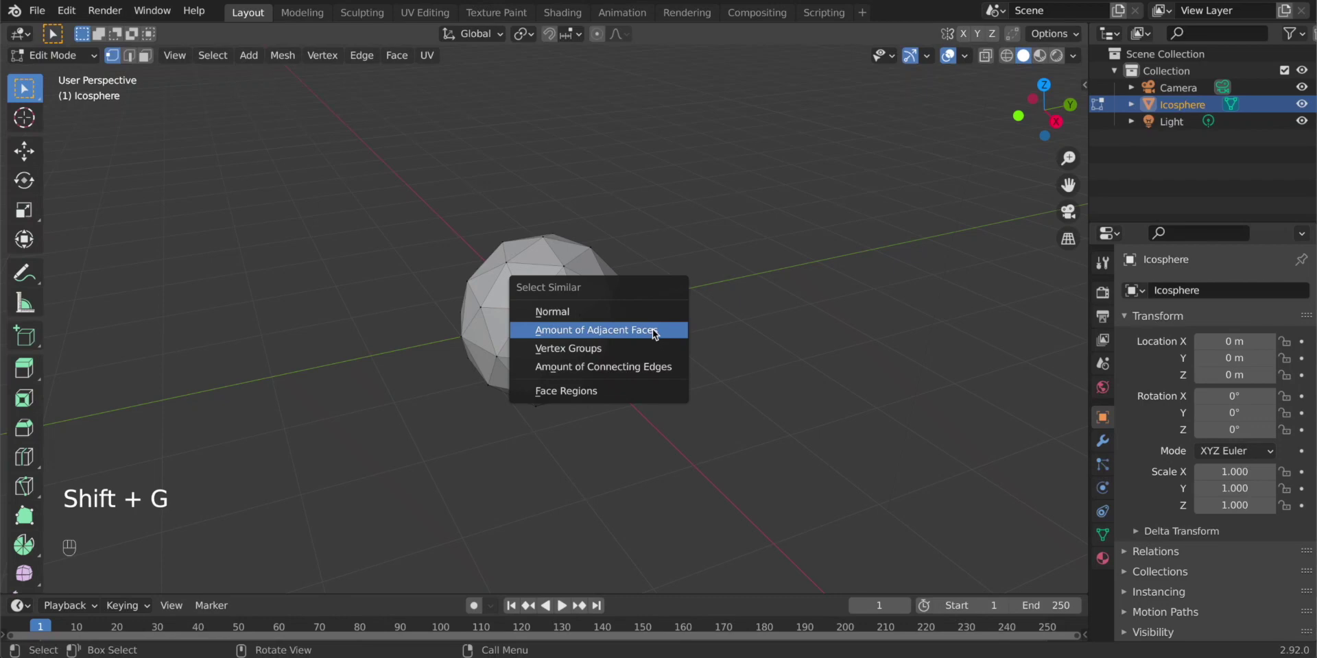
click(655, 333)
key(s)
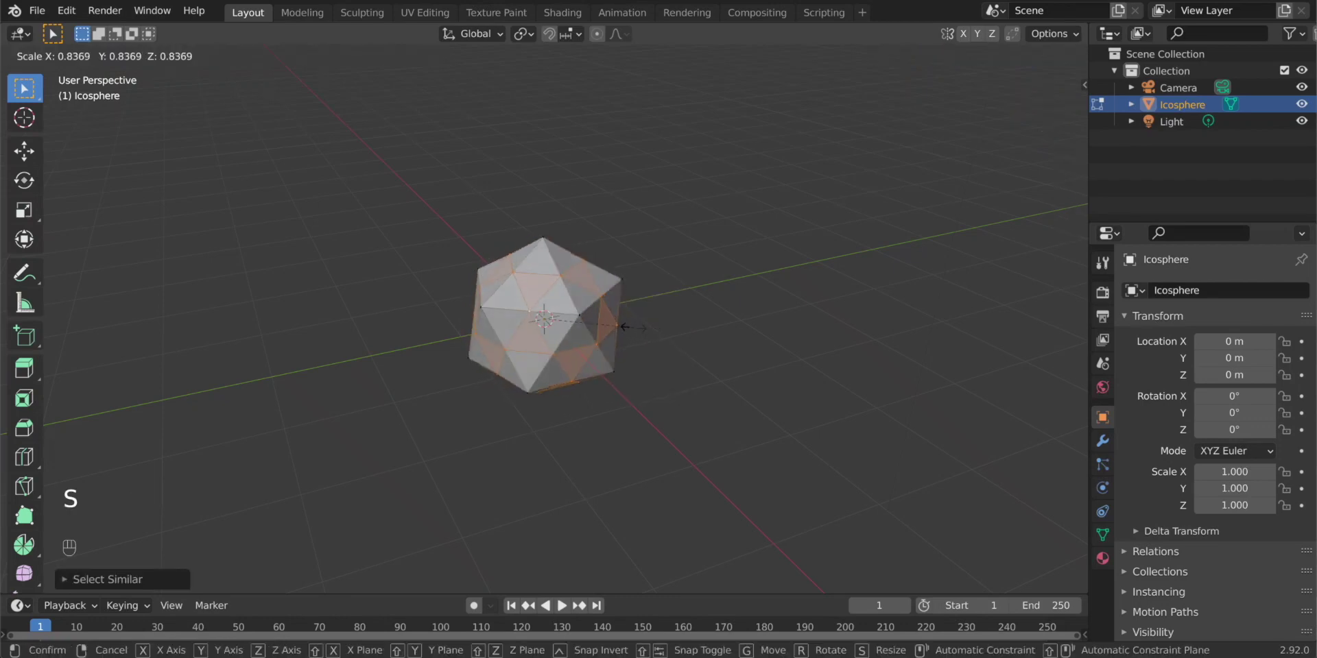
click(615, 324)
Step: Return the star-shaped icosphere to Object Mode and shade it smooth
ctrl+middle_drag(717, 311, 717, 226)
key(Tab)
right_click(635, 271)
click(635, 285)
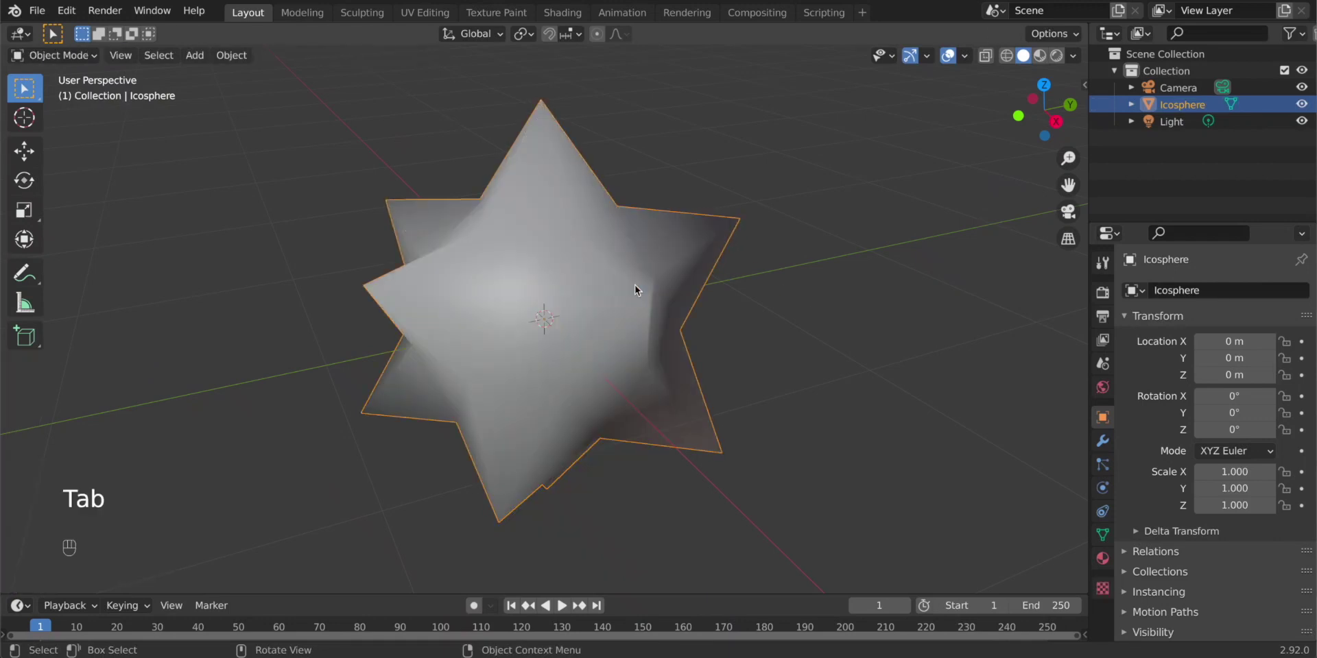
Step: Add a Bevel modifier to the icosphere with its limit method set to None and reduce the bevel amount below 0.1 m
click(1102, 441)
click(1170, 291)
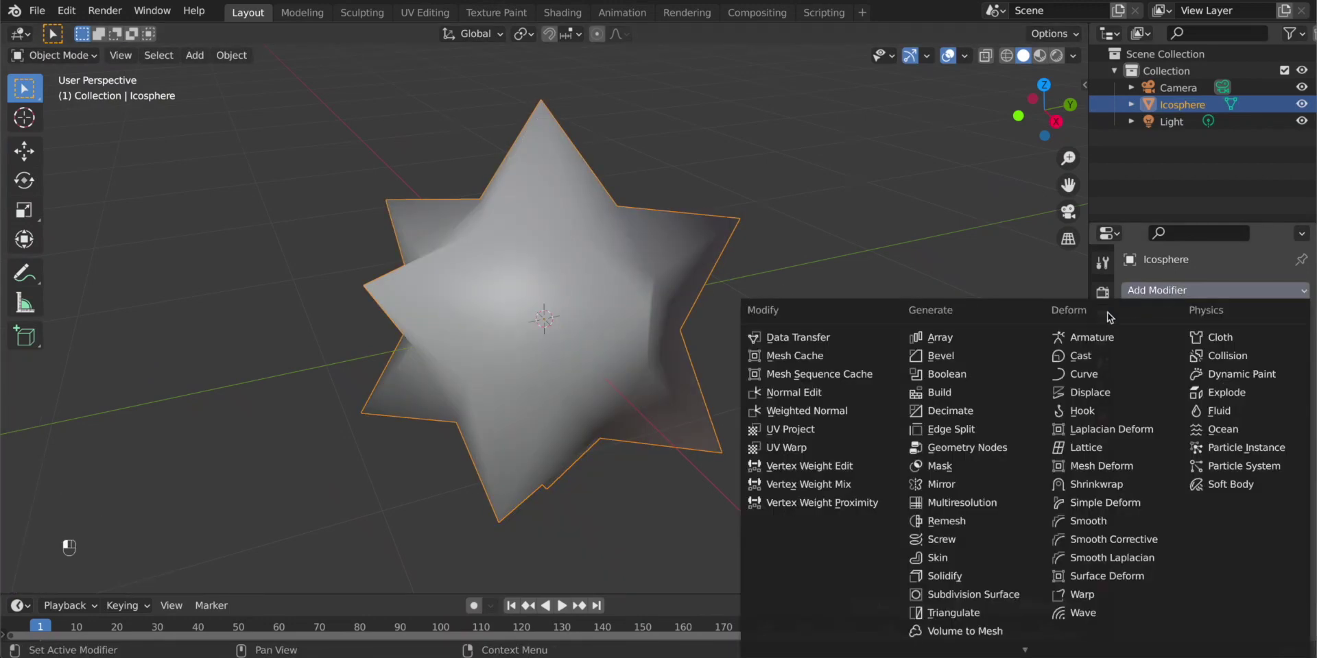
click(986, 355)
click(1253, 436)
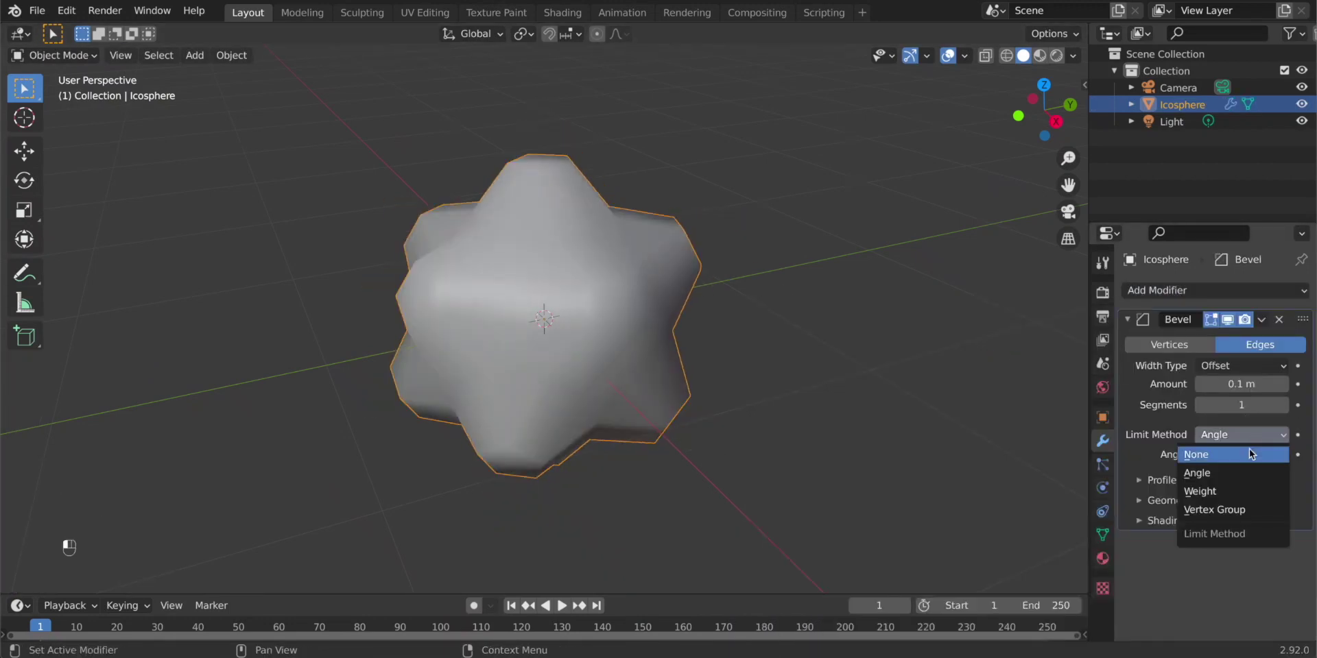
click(1250, 454)
shift+drag(1237, 385, 1255, 385)
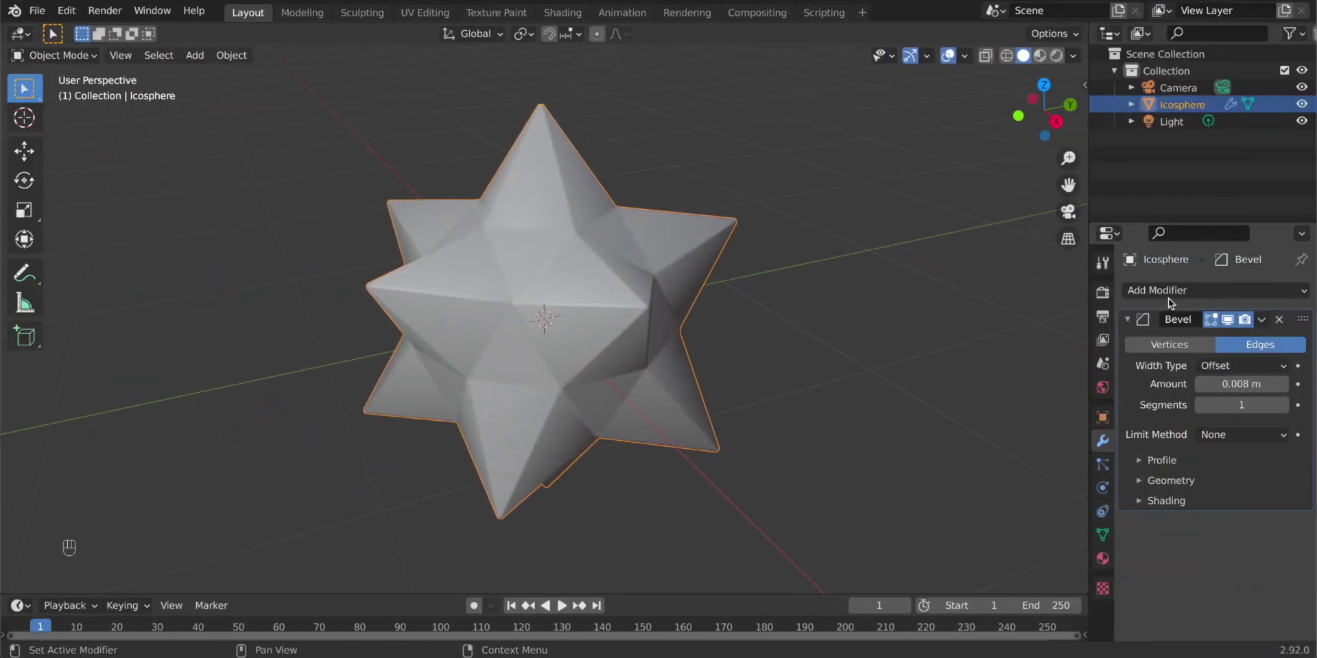
Step: Add a Simple Deform modifier that twists the icosphere 360° around the X axis
click(1168, 290)
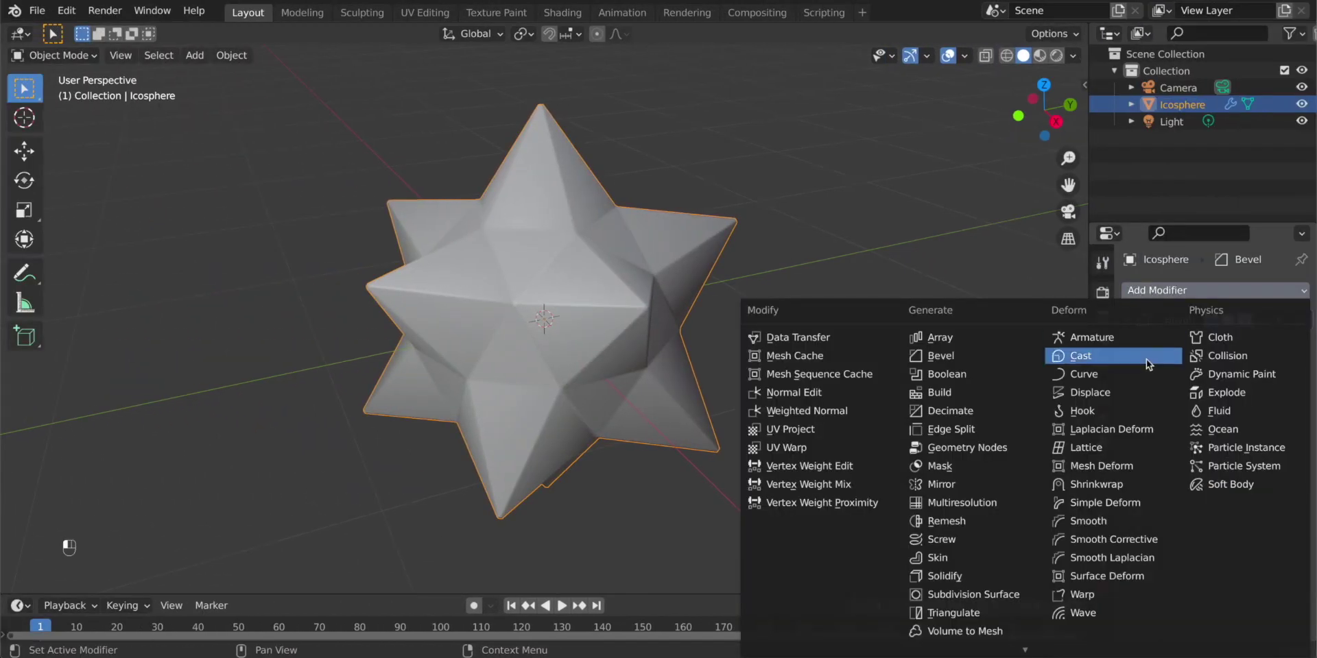
click(1145, 505)
drag(1239, 389, 1303, 389)
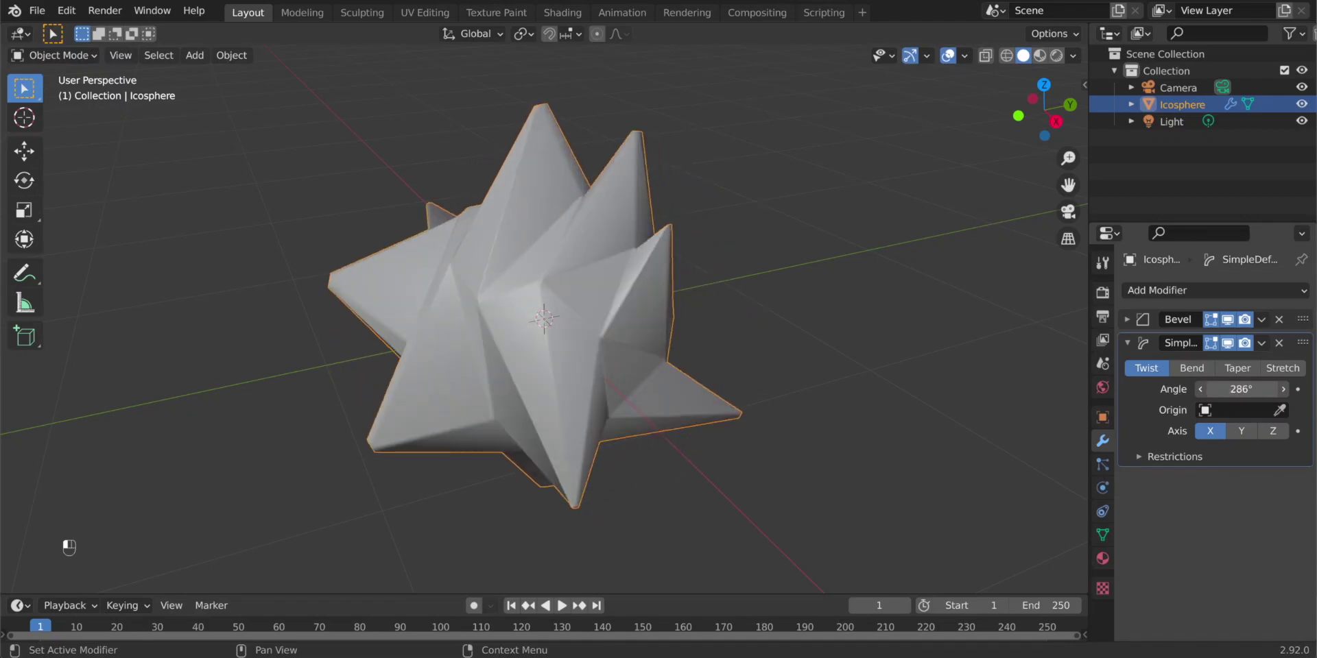
Step: Add a Subdivision modifier above Simple Deform with render level 1, and place a duplicate of it below Simple Deform
middle_drag(899, 367, 974, 343)
click(1168, 291)
click(964, 580)
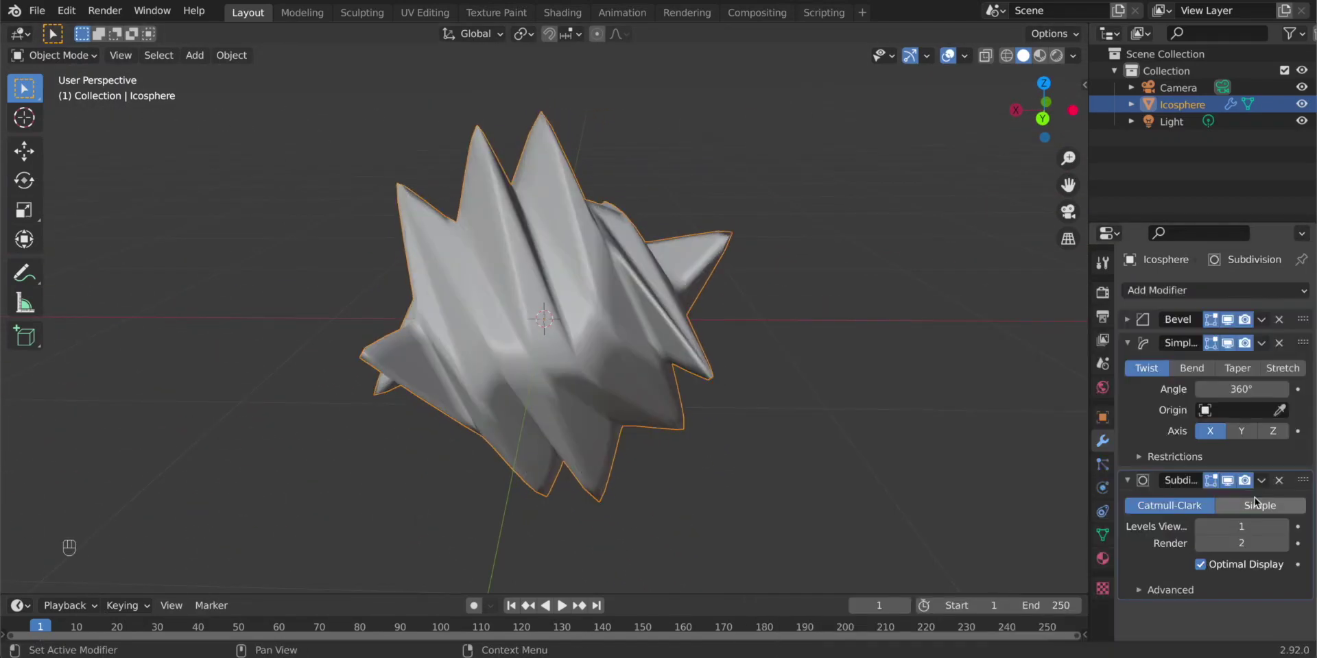
drag(1301, 446, 1312, 331)
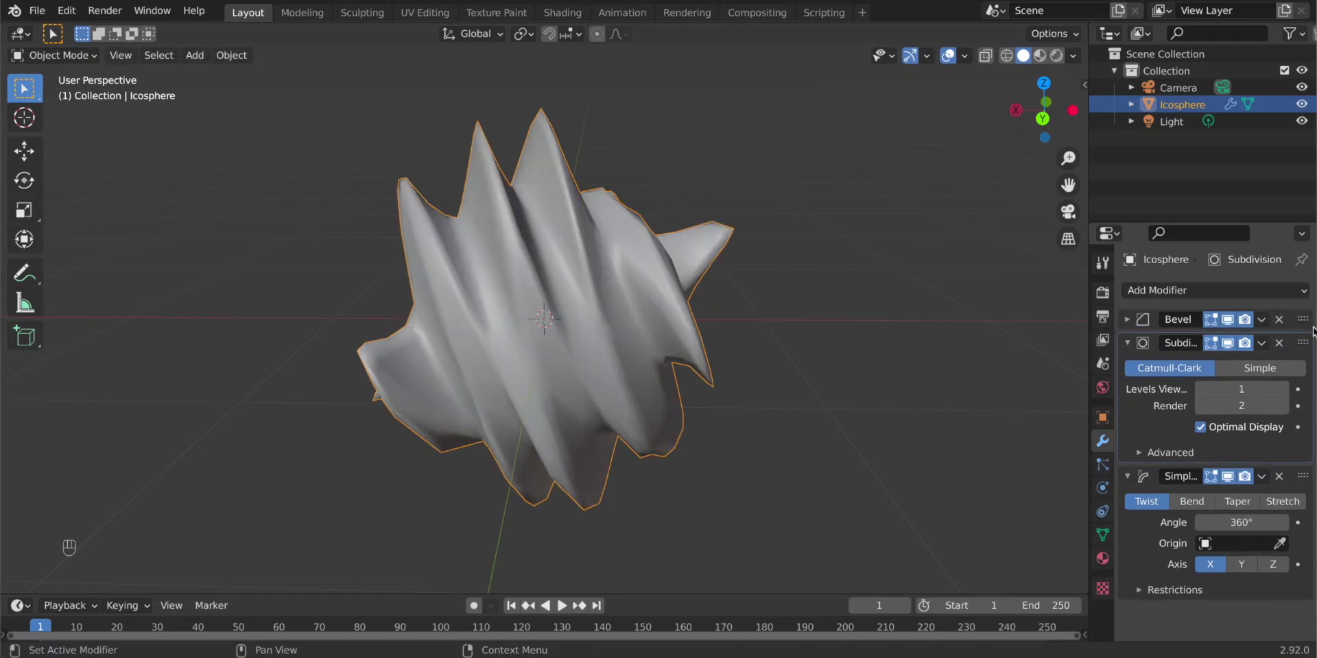
click(1199, 406)
key(shift+d)
scroll(1248, 412, down, 4)
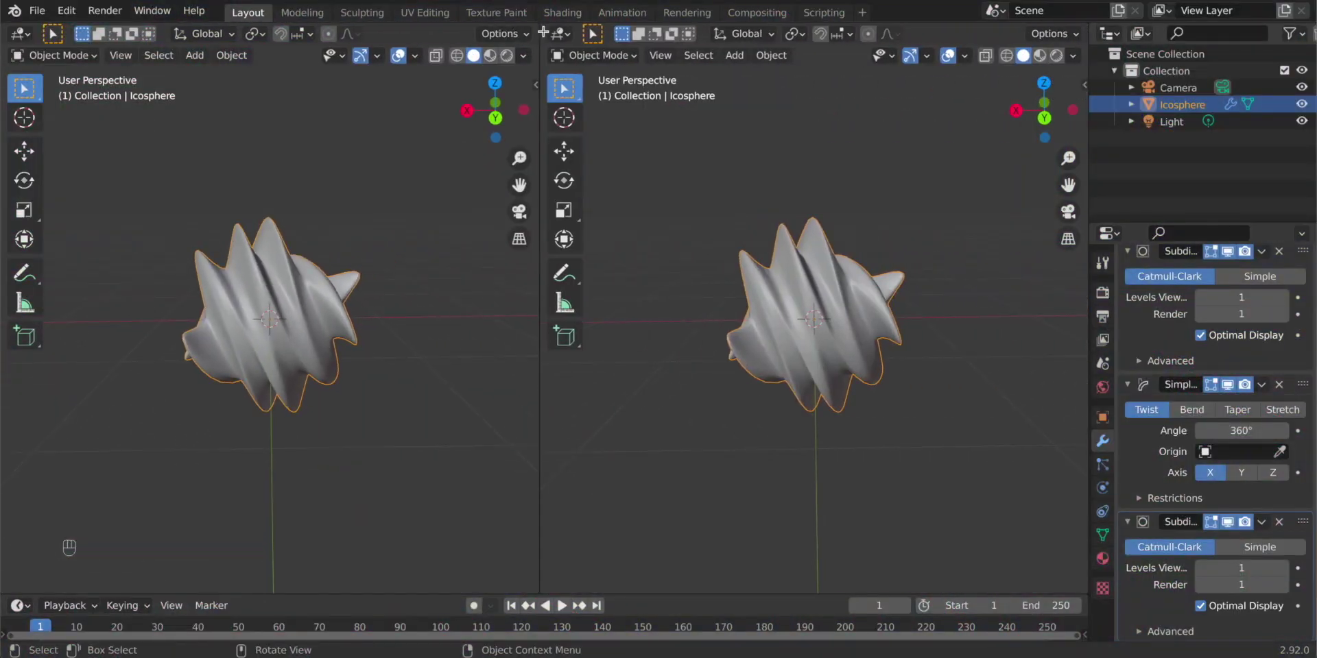
Step: Turn the second viewport into a Shader Editor and create a new material for the icosphere
click(559, 33)
click(620, 173)
key(n)
click(977, 33)
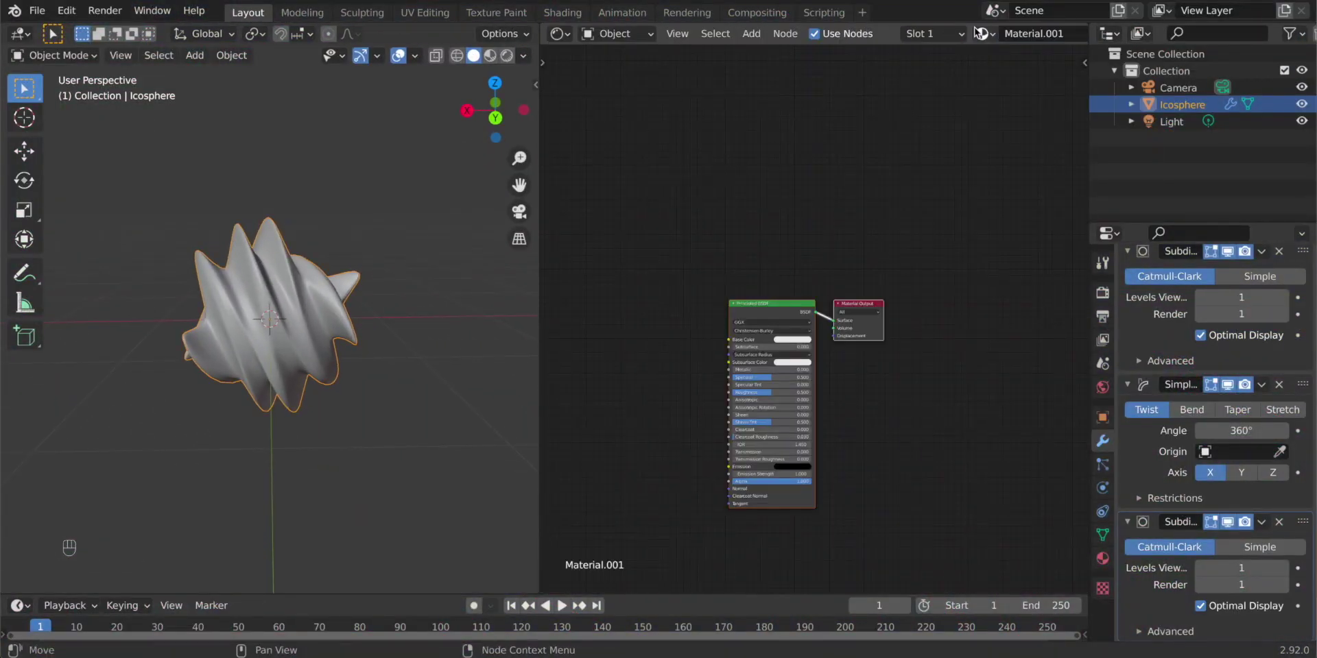
Step: Replace the Principled BSDF node with an Emission shader connected to the Material Output's Surface
ctrl+middle_drag(816, 241, 778, 110)
click(720, 297)
key(x)
key(shift+a)
click(719, 293)
text(em)
click(735, 321)
click(709, 318)
drag(803, 316, 858, 324)
Step: Add a Texture Coordinate node and connect its Normal output to the Emission node's Color
middle_drag(635, 244, 910, 240)
key(shift+a)
text(text)
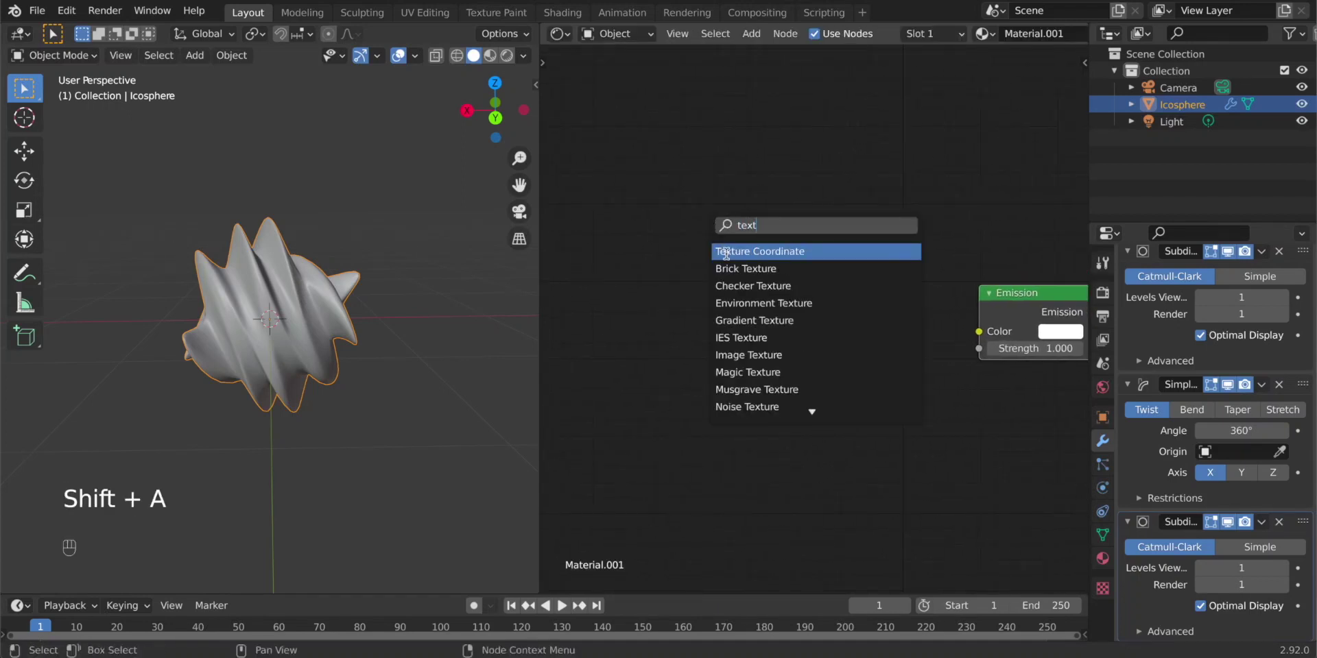
click(726, 253)
click(582, 277)
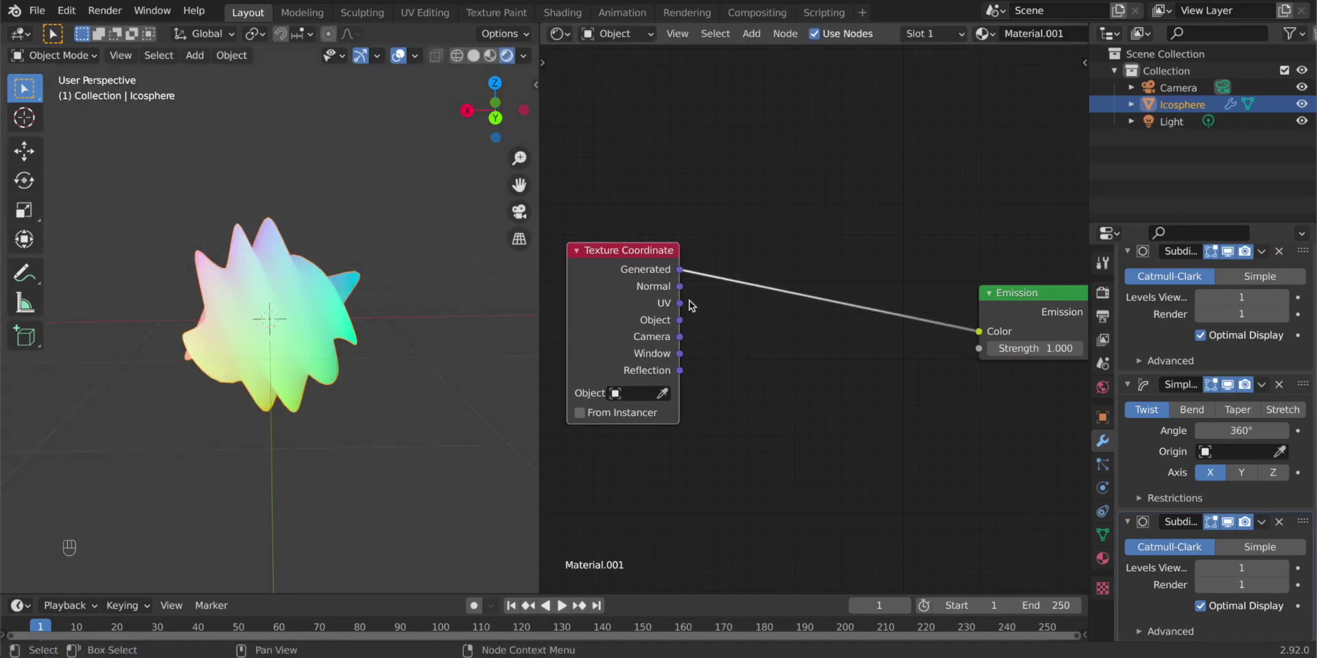
drag(679, 286, 982, 338)
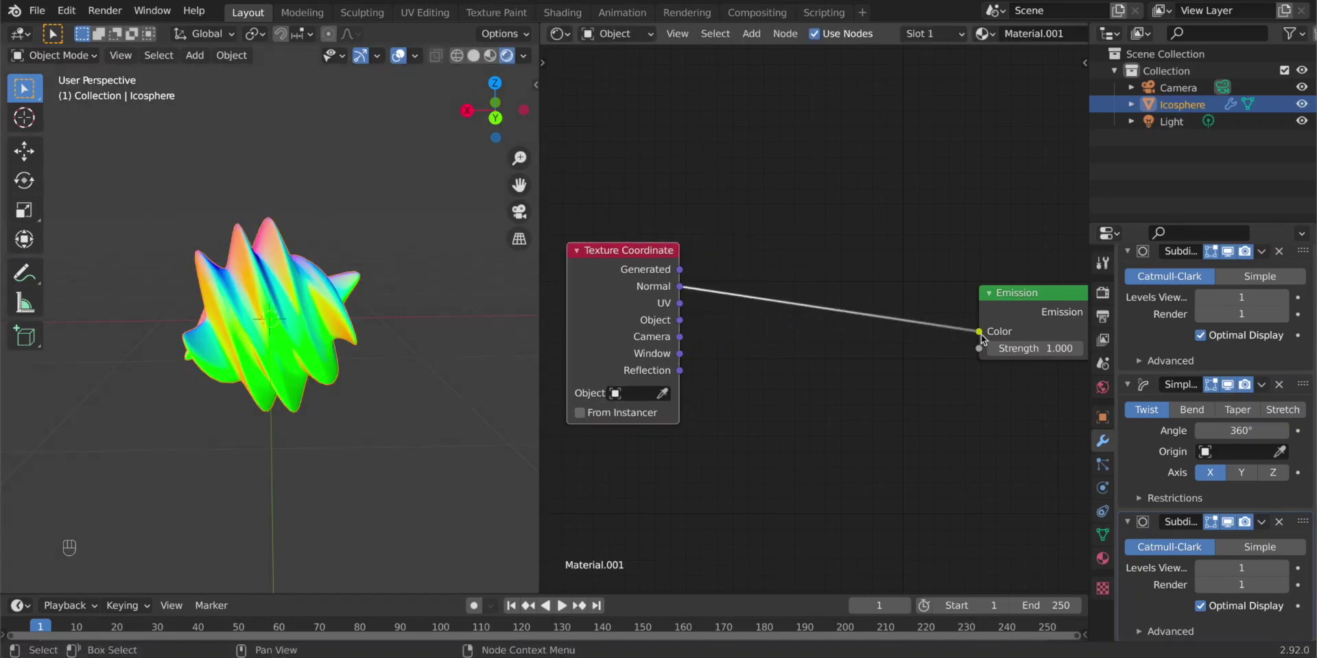
Step: Frame the icosphere from above through the camera and increase the camera's focal length for a closer crop
key(n)
click(519, 212)
click(466, 314)
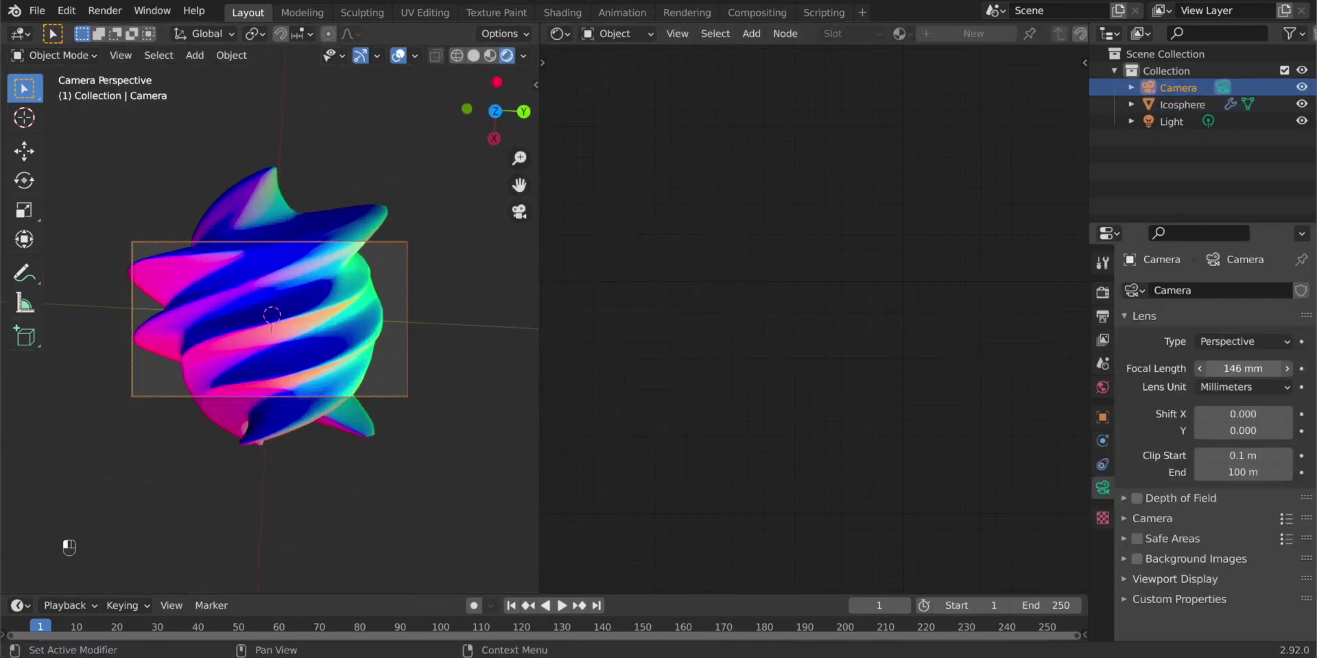
Step: Set the render resolution's Y value to 1920 px for a square frame
click(1102, 317)
click(1254, 327)
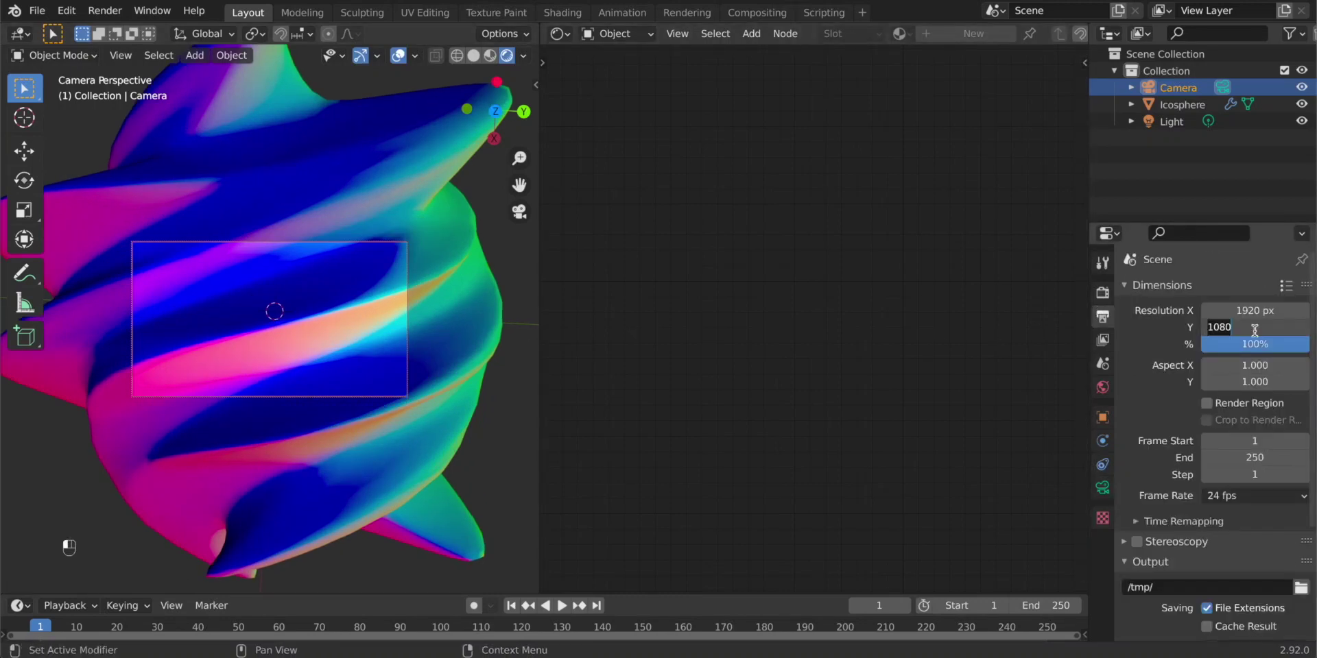
text(1920)
key(Return)
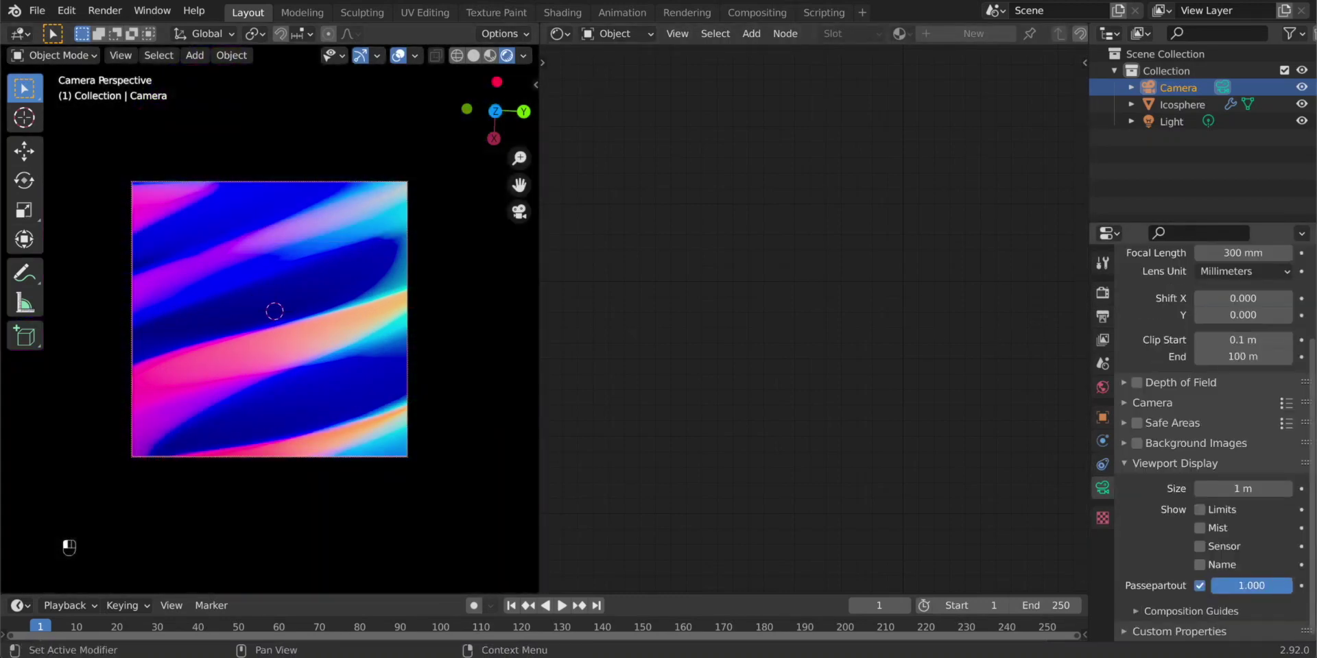
key(n)
key(n)
Step: Insert a Separate XYZ node between the Texture Coordinate's Normal output and the Emission node
drag(678, 285, 782, 313)
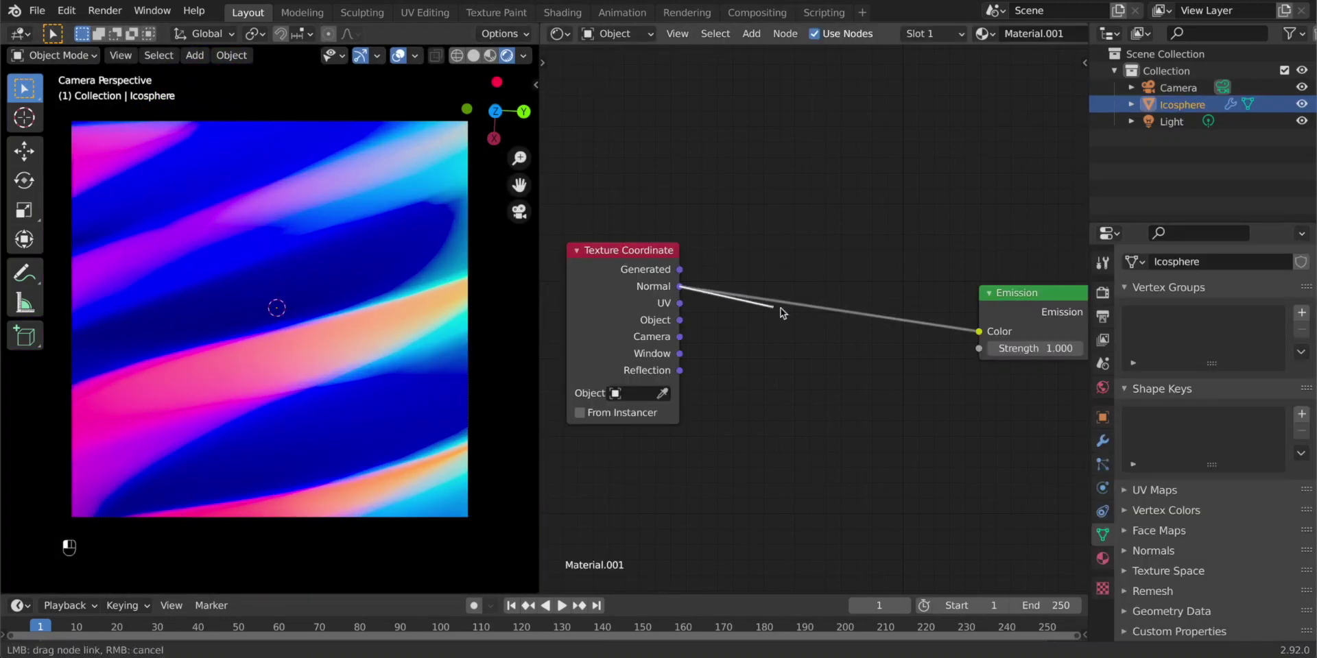
key(shift+a)
click(825, 262)
text(sep)
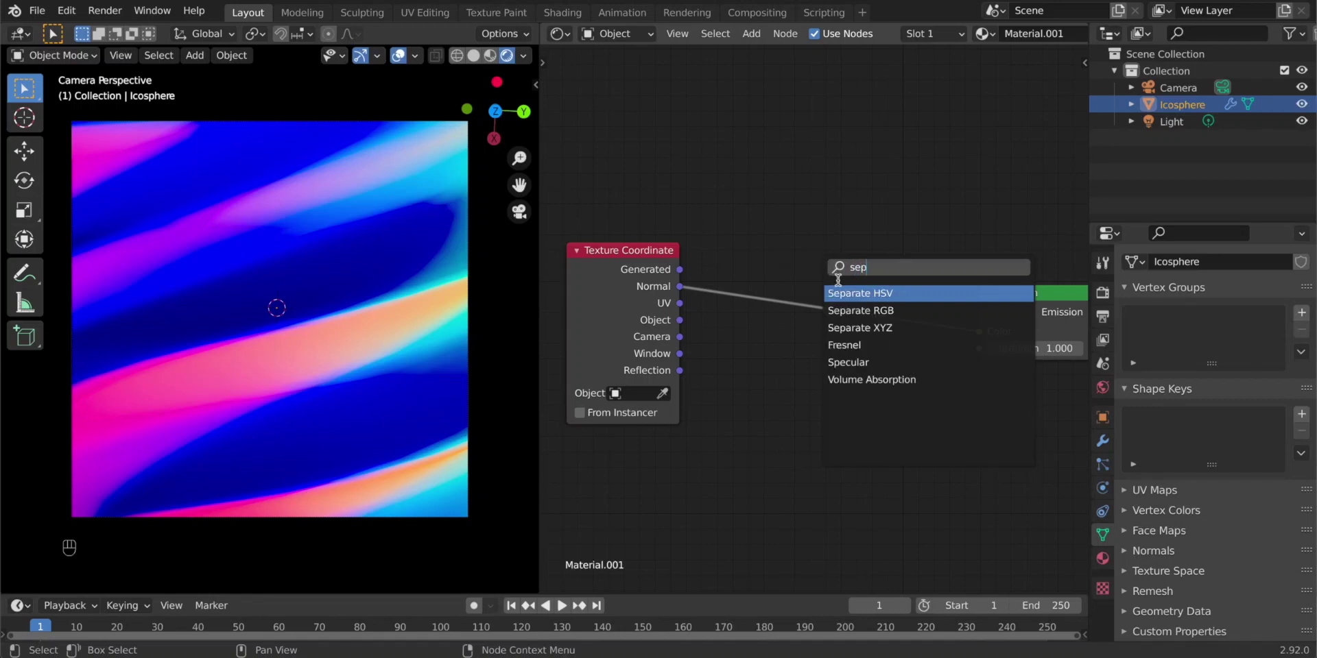
click(834, 326)
click(769, 306)
Step: Insert a Combine XYZ node before the Emission node and connect the separated Y and Z outputs to its matching inputs
key(shift+a)
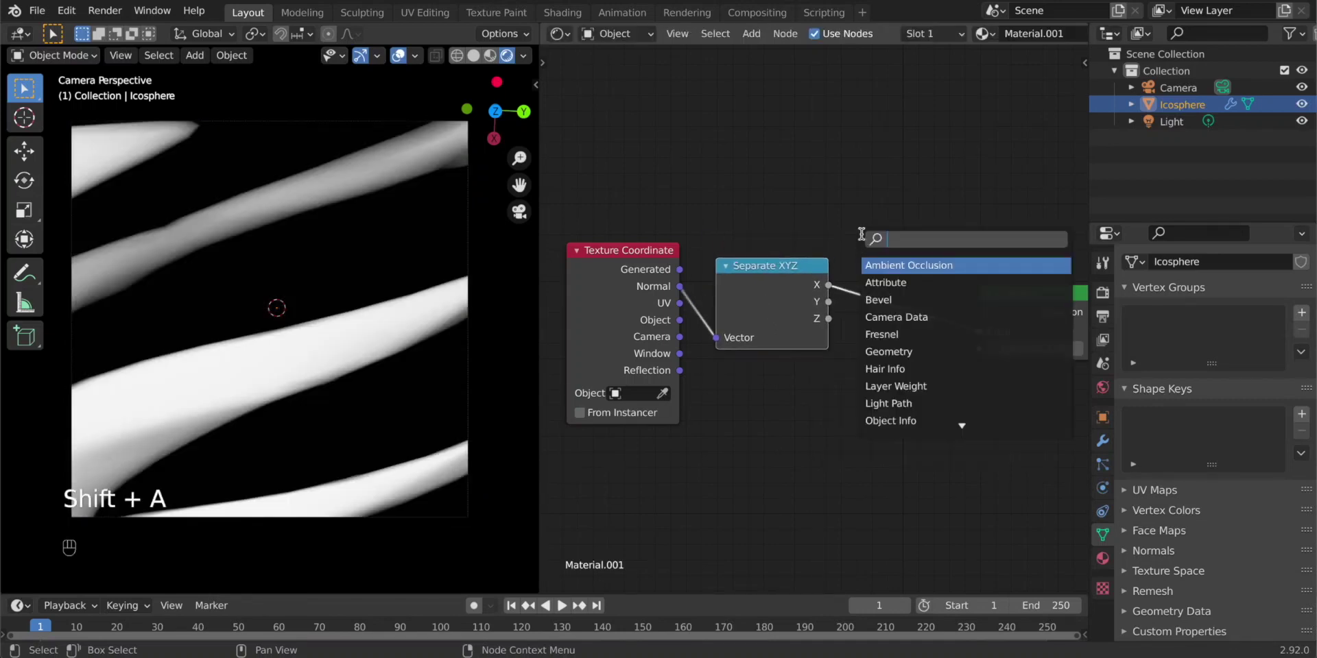
text(comb)
click(884, 299)
click(890, 316)
drag(828, 302, 892, 316)
drag(828, 318, 892, 333)
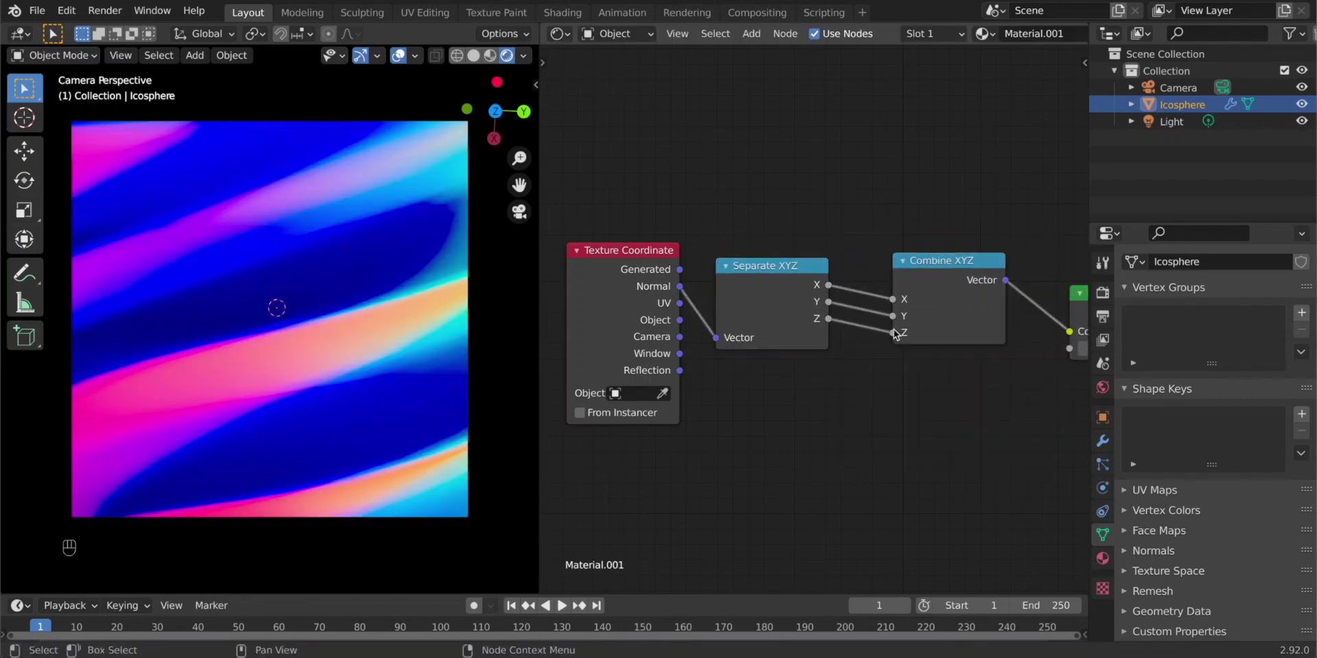
Step: Insert a Math node on the X link between Separate XYZ and Combine XYZ and set its operation to Multiply
key(shift+a)
click(887, 196)
text(math)
click(967, 227)
click(905, 209)
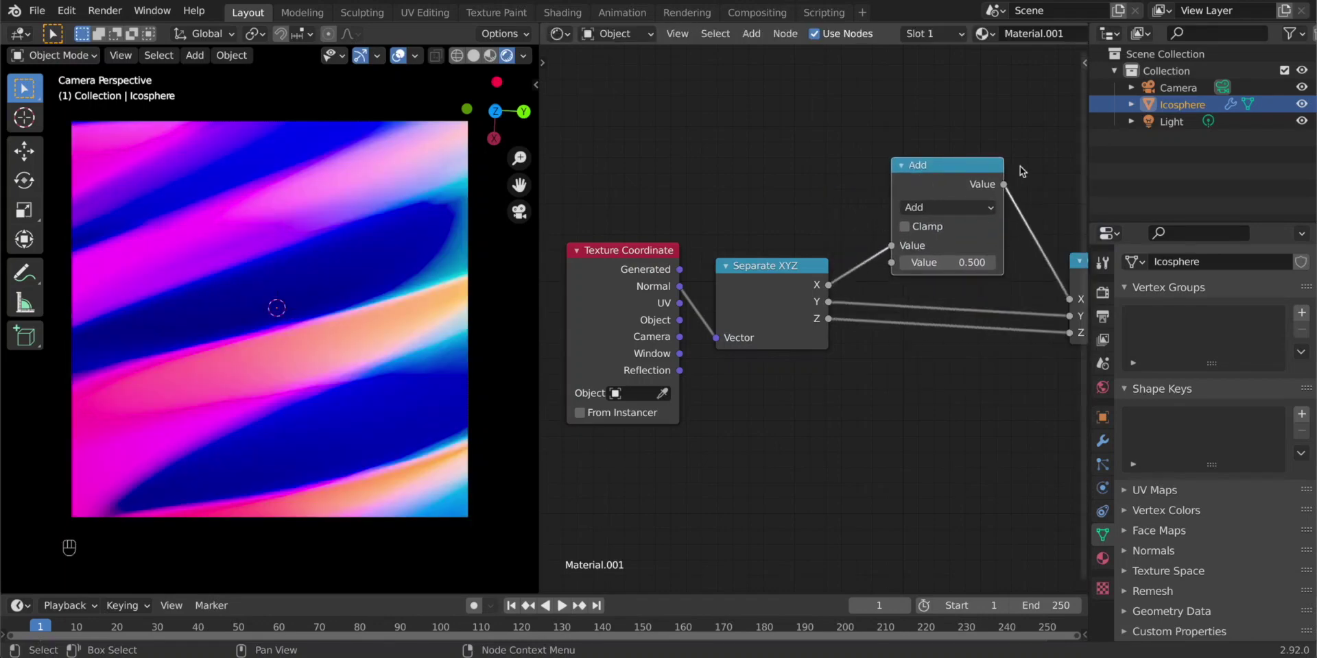
middle_drag(1020, 168, 899, 221)
click(823, 267)
click(319, 341)
Step: Drive the Multiply node's second value with #frame, then play and scrub the enlarged timeline to preview the color change
mouse_move(816, 319)
mouse_down()
mouse_move(775, 319)
mouse_move(847, 319)
mouse_move(835, 319)
mouse_up()
click(856, 321)
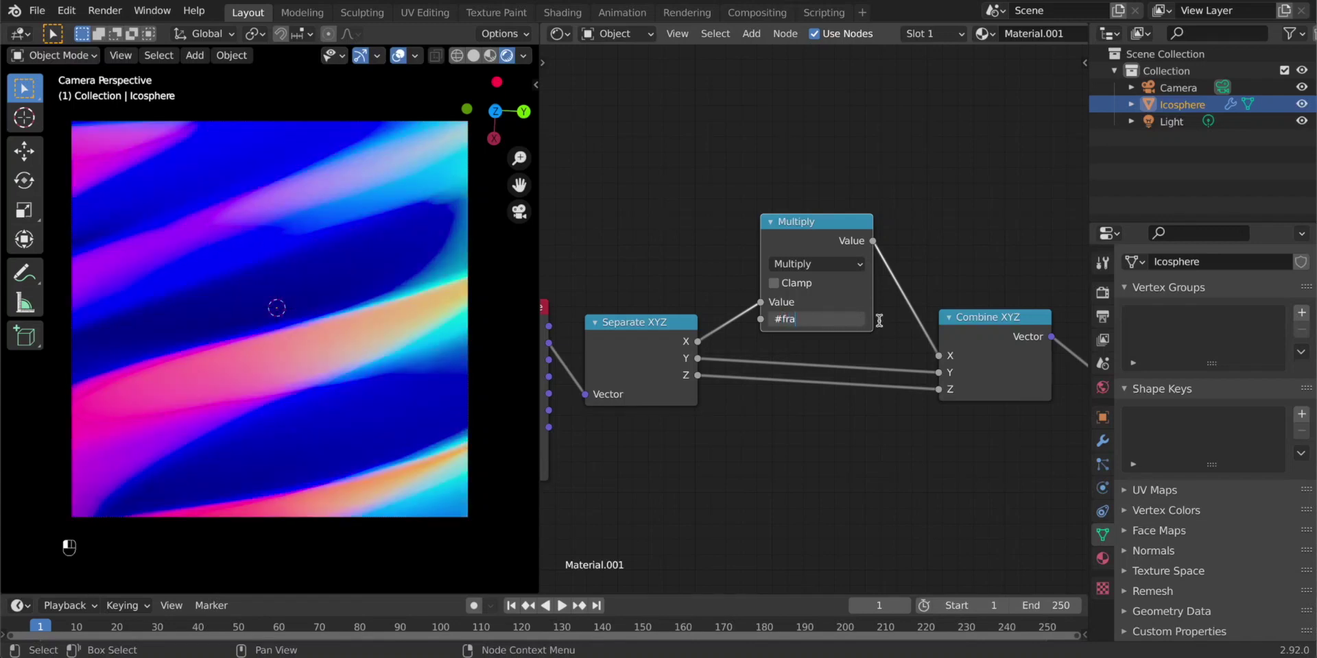
key(space)
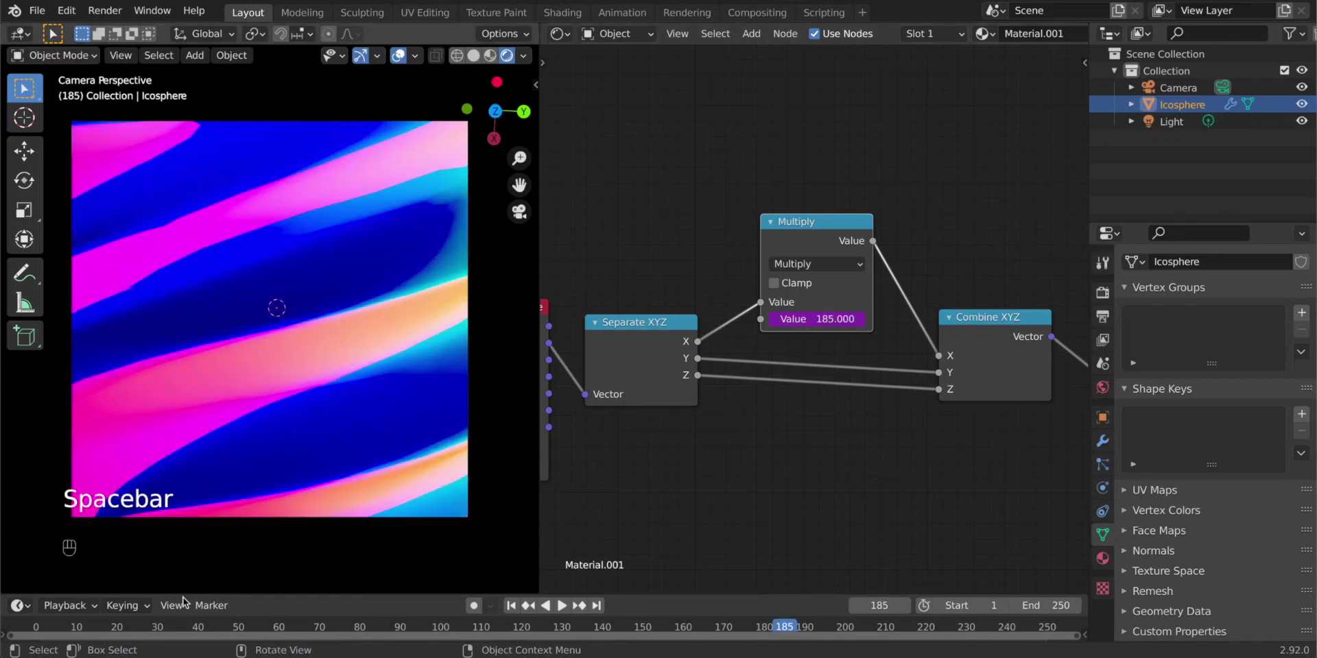
drag(180, 593, 174, 555)
click(43, 590)
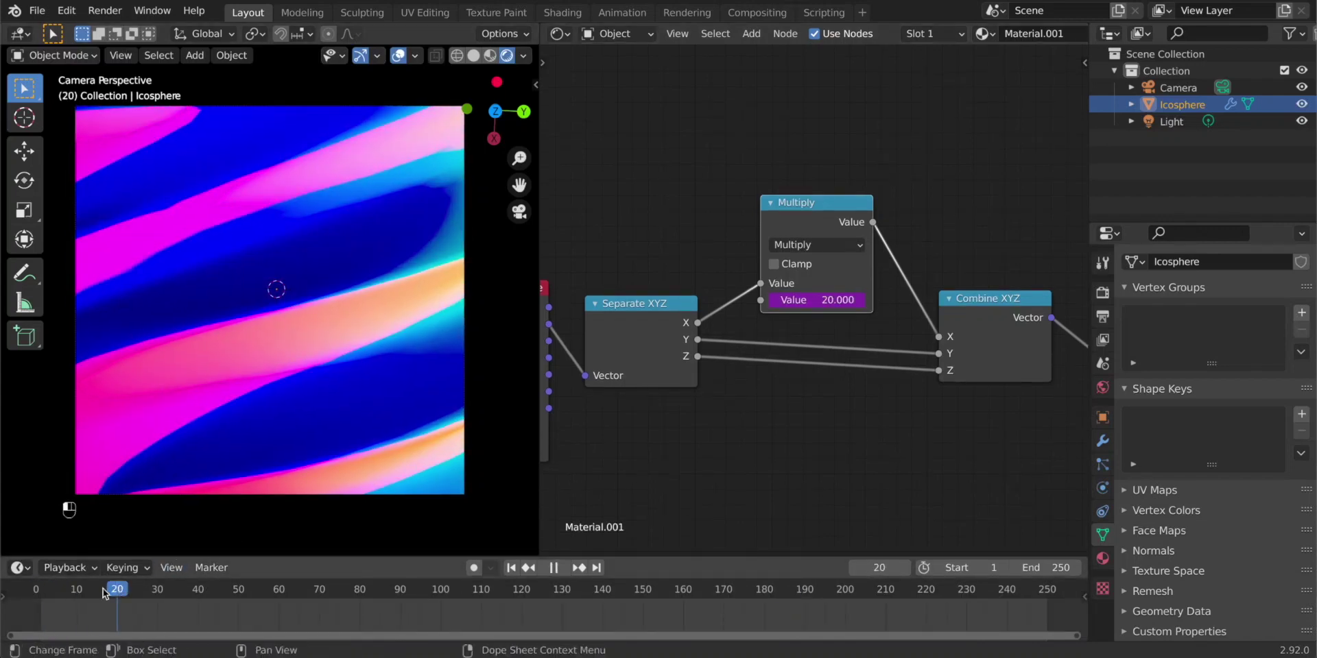
drag(75, 591, 36, 589)
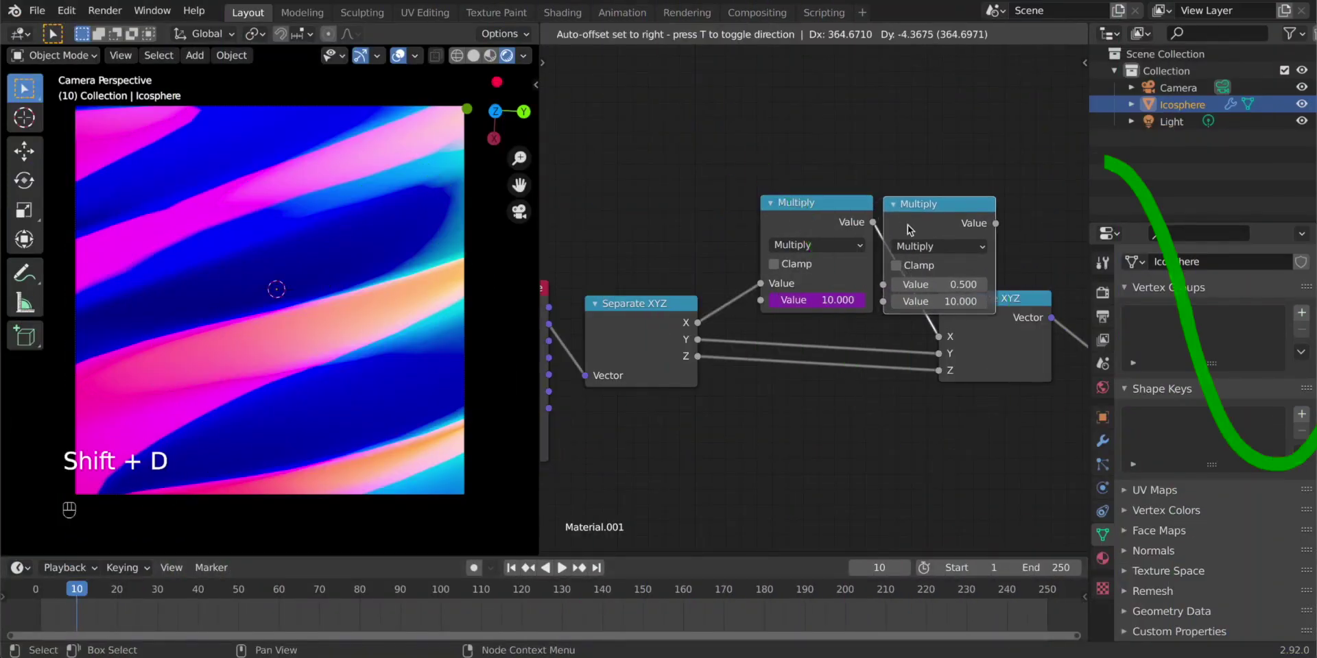
Step: Place a duplicate of the Multiply node between it and Combine XYZ's X input, and set the copy's operation to Sine
click(909, 227)
click(897, 256)
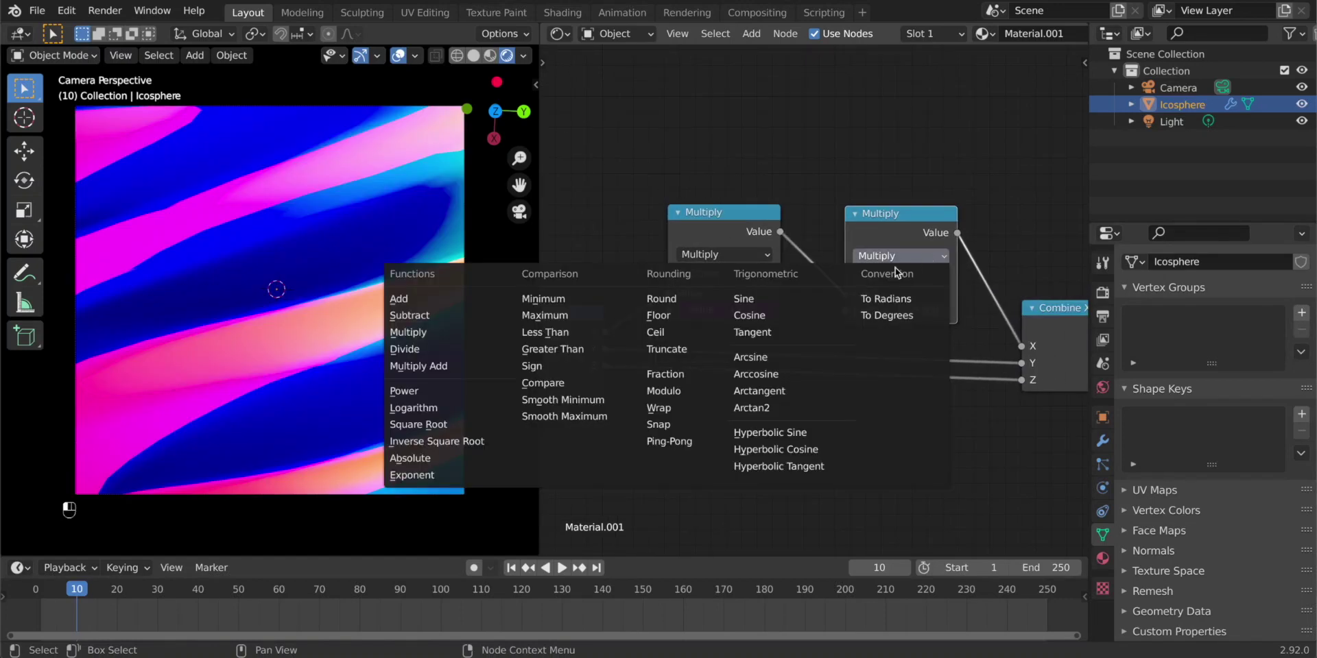
click(804, 306)
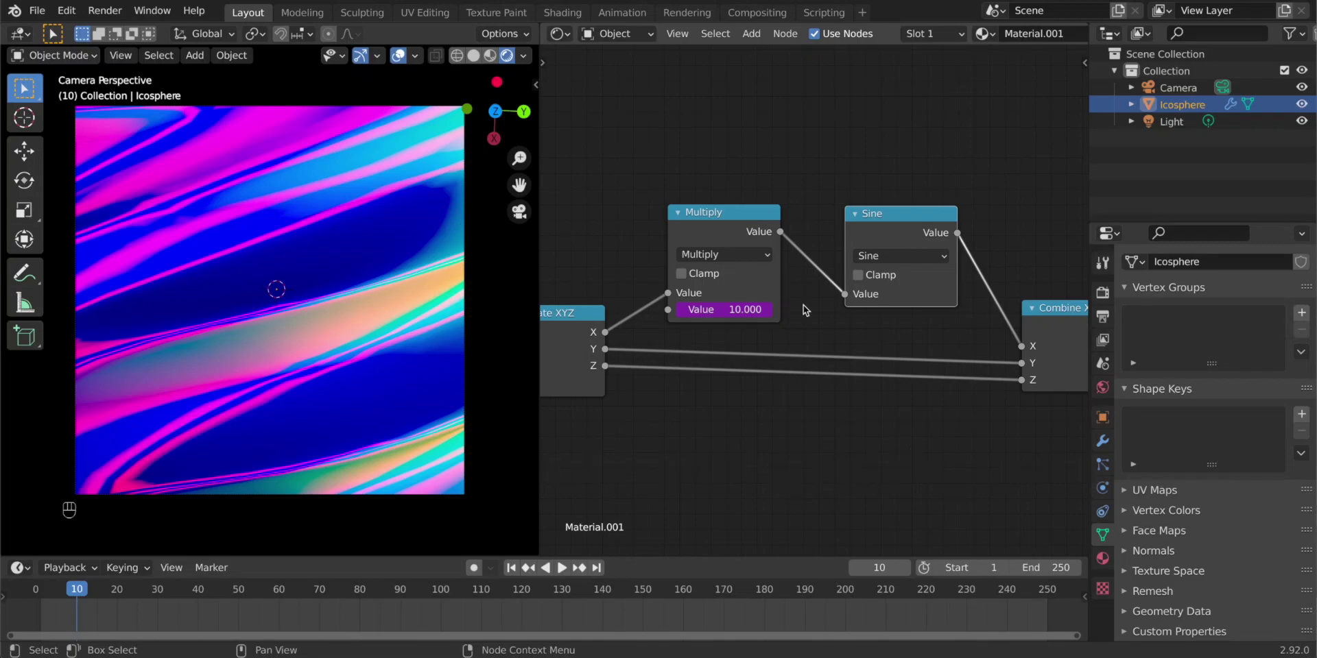
Step: Preview the animation, return to frame 0, set the Multiply value's driver expression to frame/10, and play it again
key(space)
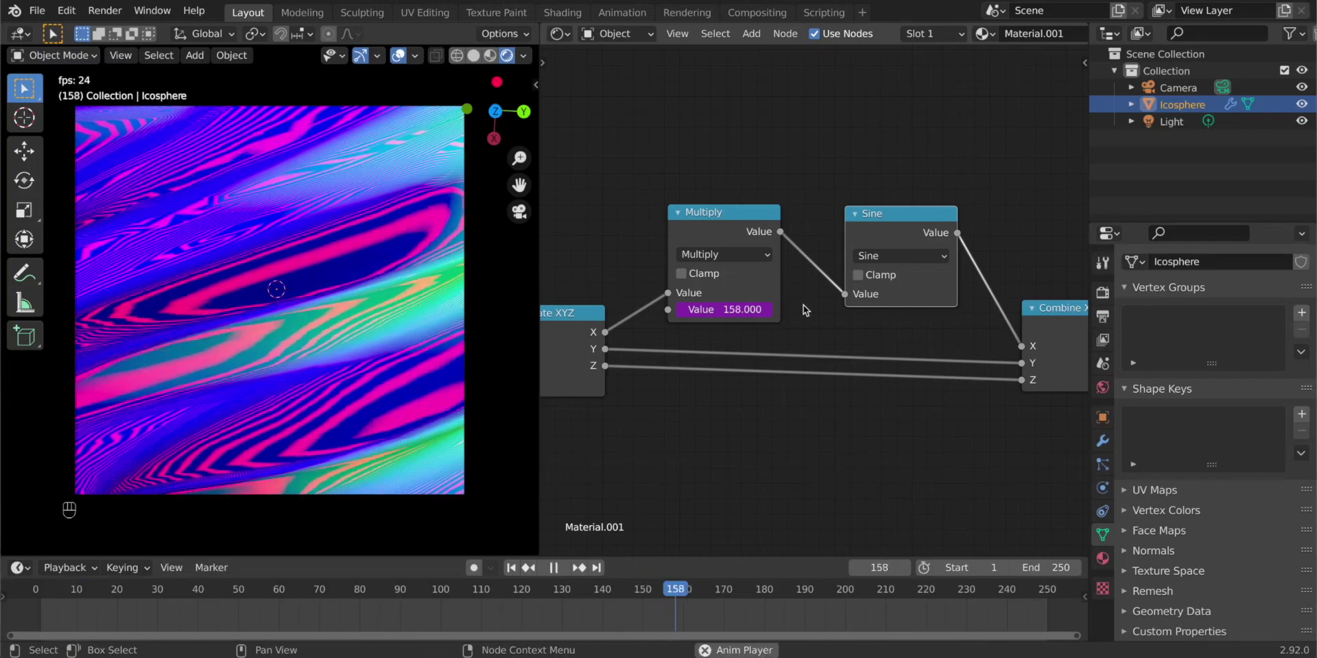
drag(610, 592, 33, 580)
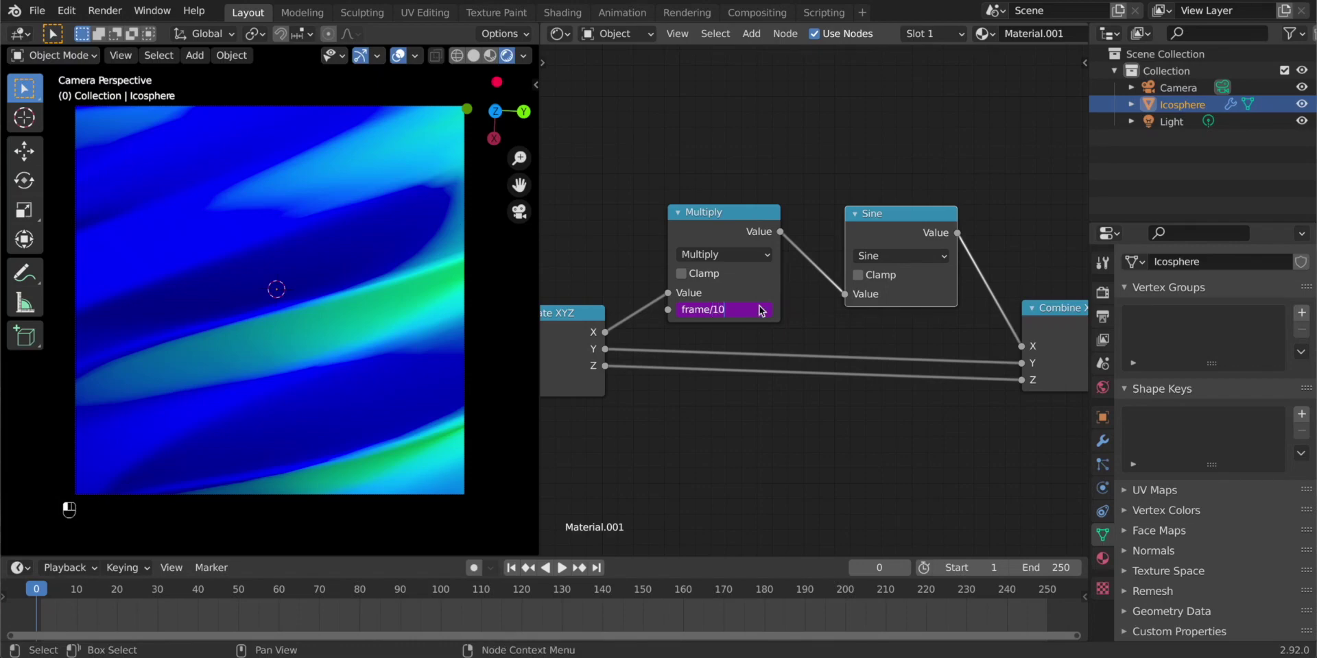
key(Return)
key(space)
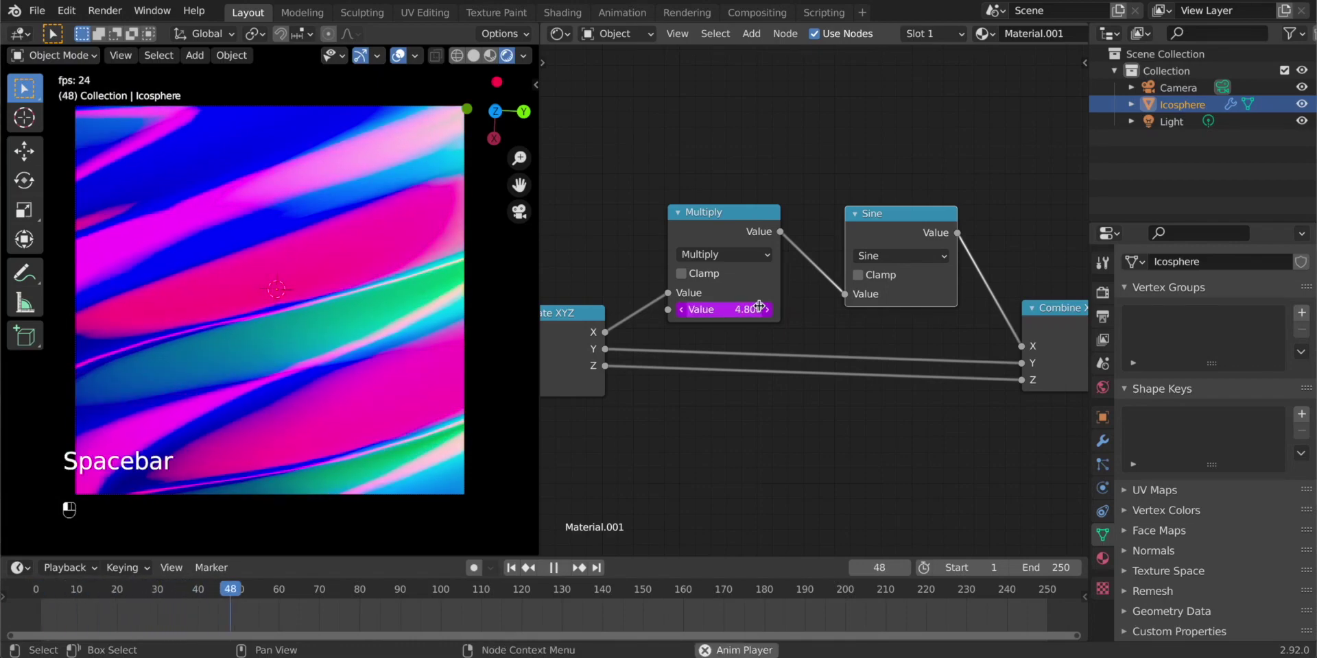
Step: Stop playback and set the render output to FFmpeg Video with an MPEG-4 container, H.264 codec and perceptually lossless quality
click(1102, 317)
key(space)
click(1233, 491)
click(1237, 401)
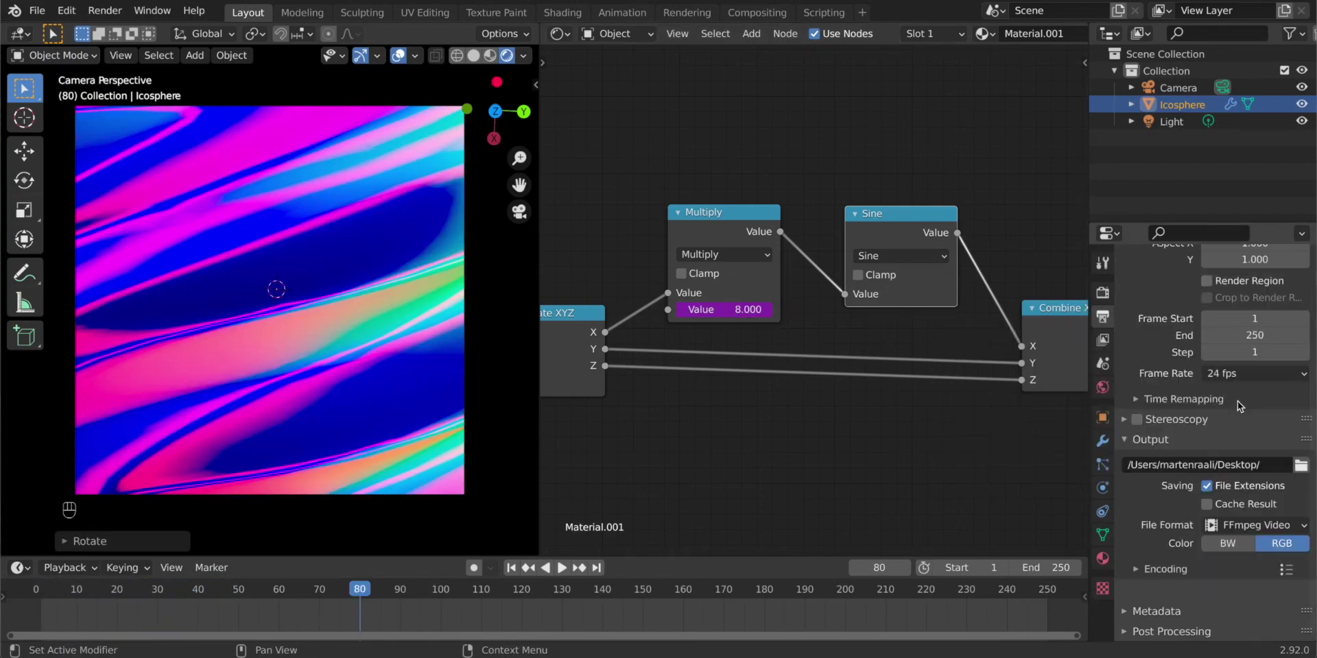
scroll(1152, 594, down, 2)
scroll(1149, 594, down, 3)
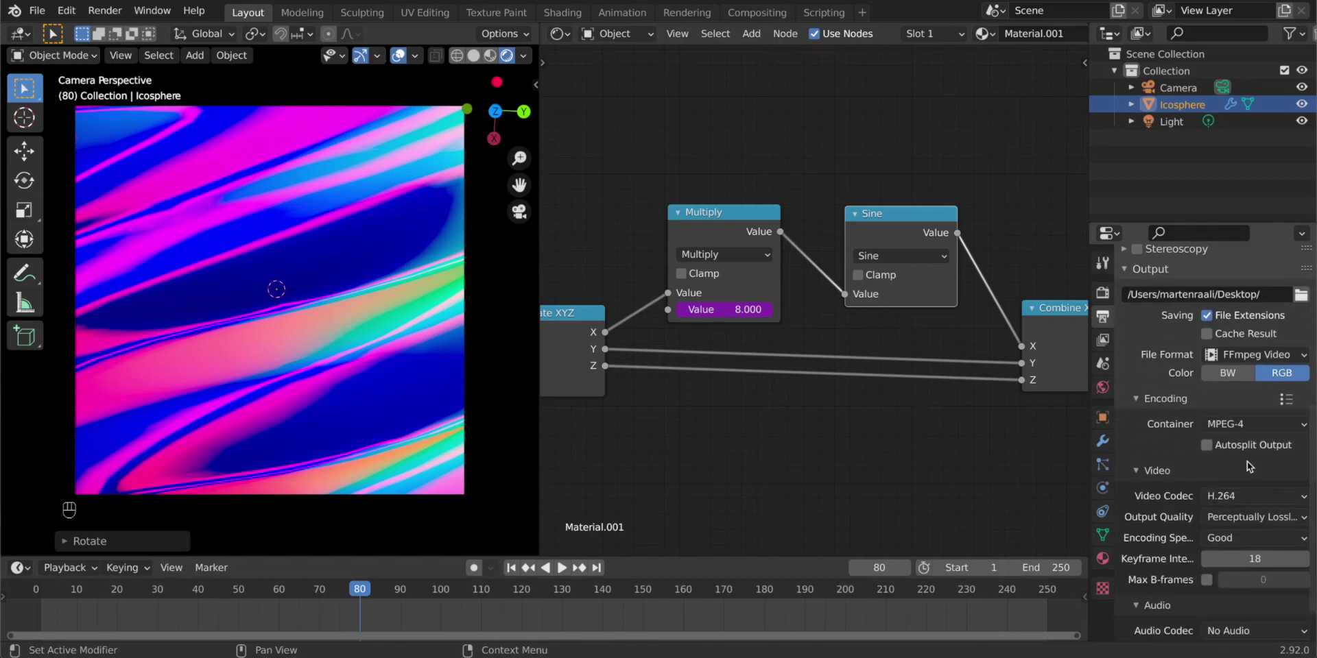